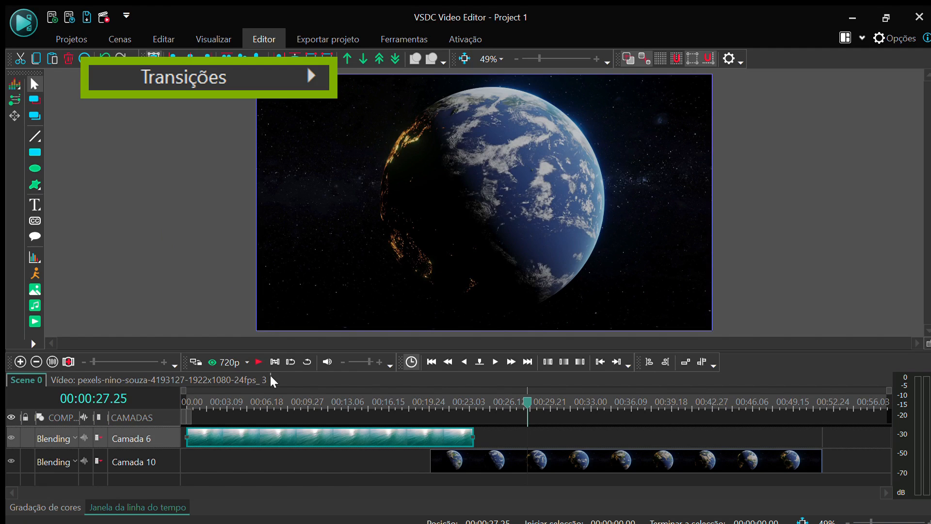
# Add a Virada de página transition to the sea clip, positioned Para fim da cena, and extend its start to last about 4 seconds.
pyautogui.click(276, 381)
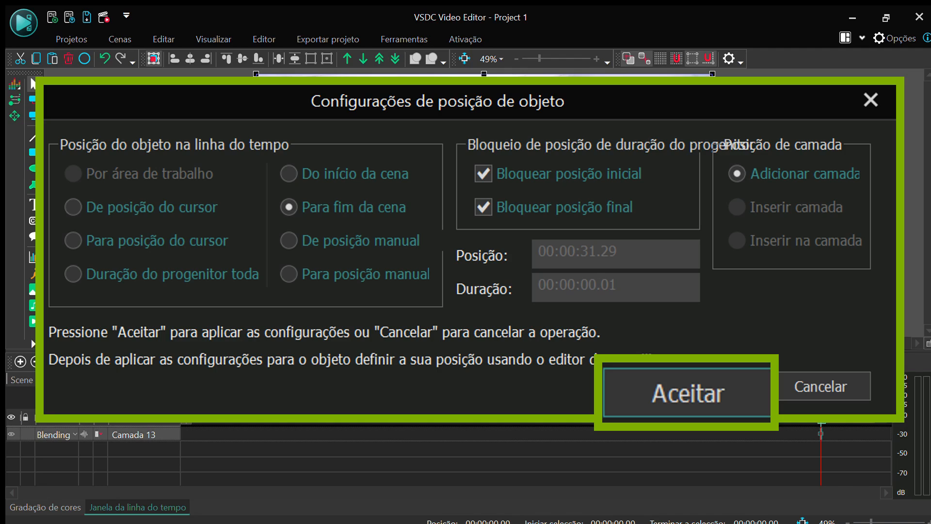
pyautogui.click(750, 396)
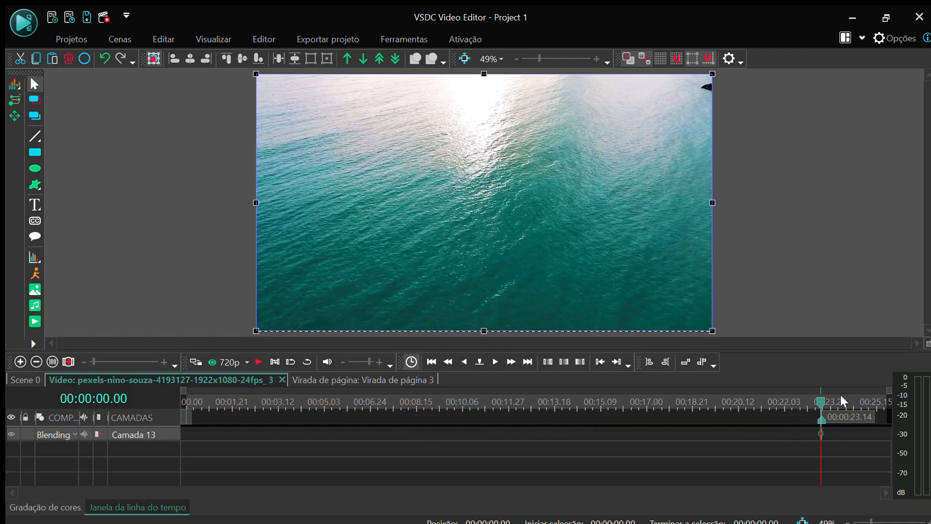
pyautogui.click(810, 427)
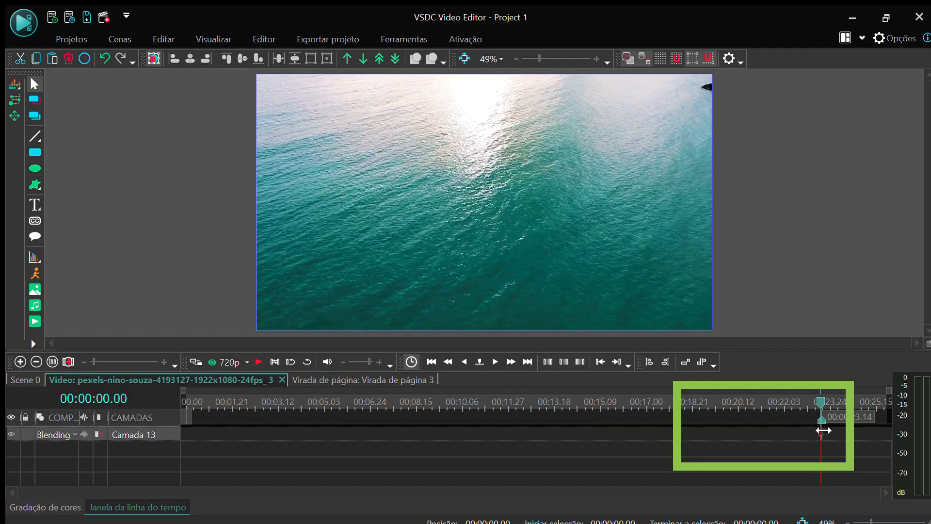
pyautogui.moveTo(823, 430); pyautogui.dragTo(705, 433)
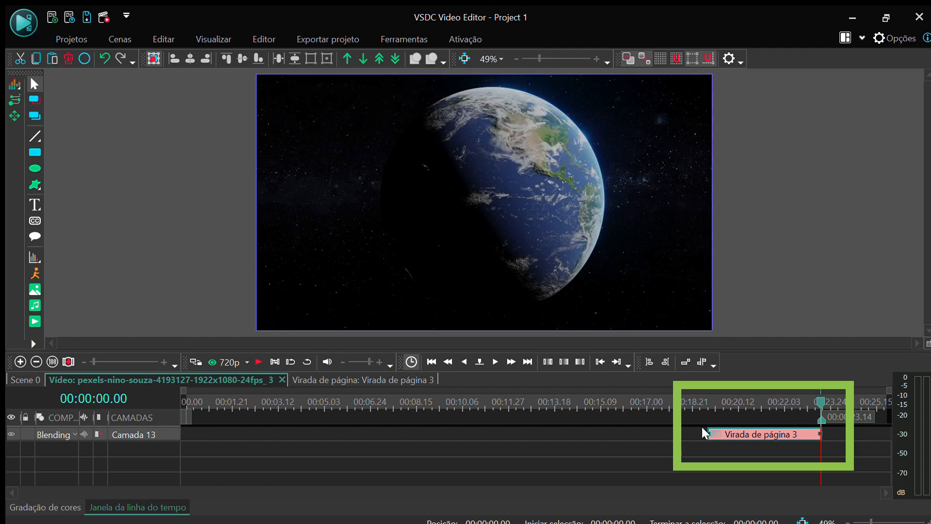
# Return to Scene 0 and play the page turn between the sea and Earth clips from 00:00:19.00.
pyautogui.click(701, 402)
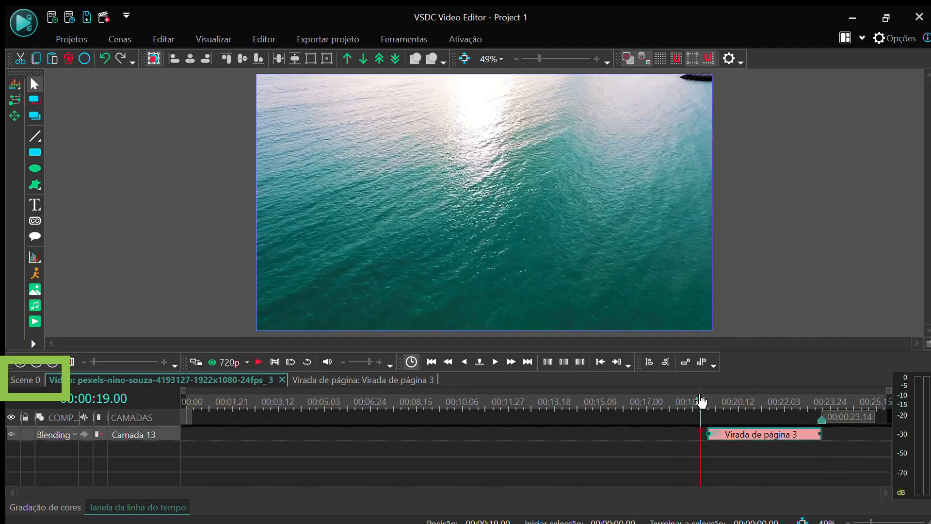
pyautogui.click(24, 378)
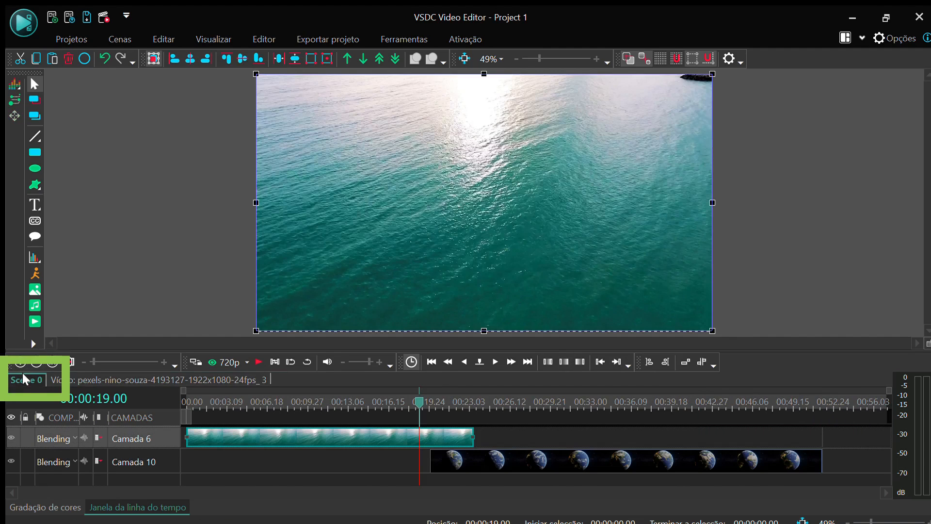
pyautogui.press('space')
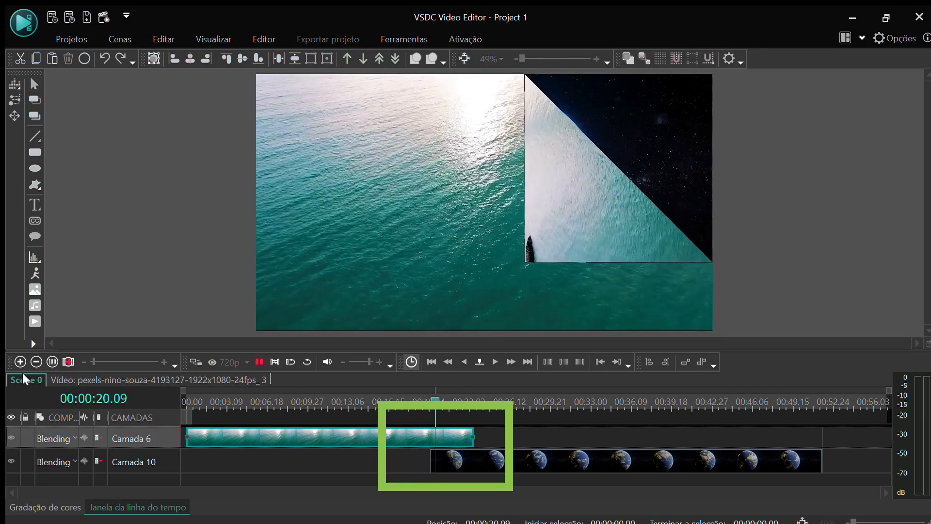
pyautogui.press('space')
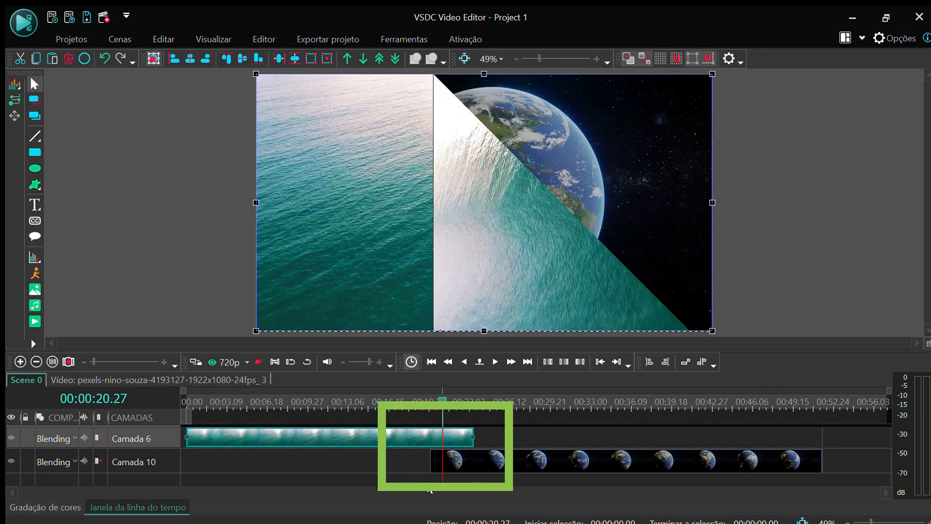
# Shift the Earth clip about one second earlier beneath the sea clip and play the overlap.
pyautogui.moveTo(551, 472); pyautogui.dragTo(540, 461)
pyautogui.click(411, 419)
pyautogui.press('space')
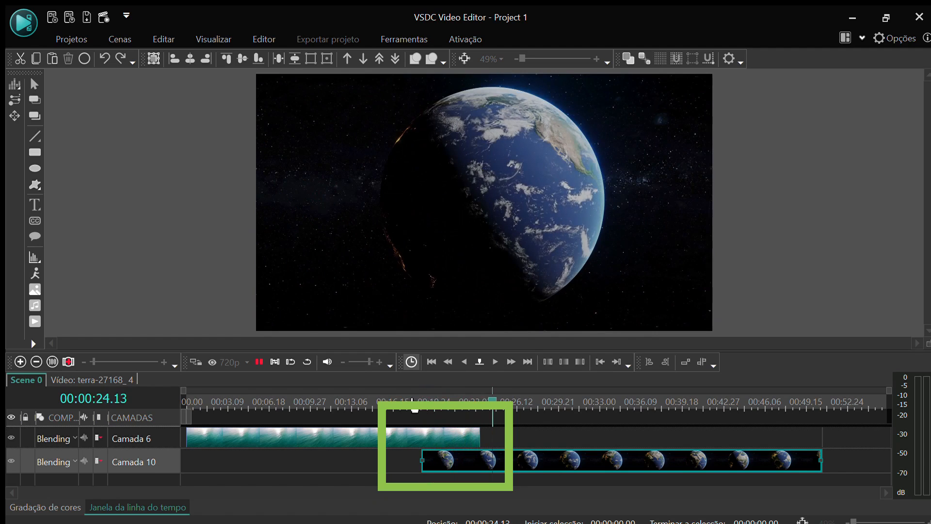
pyautogui.press('space')
pyautogui.click(390, 478)
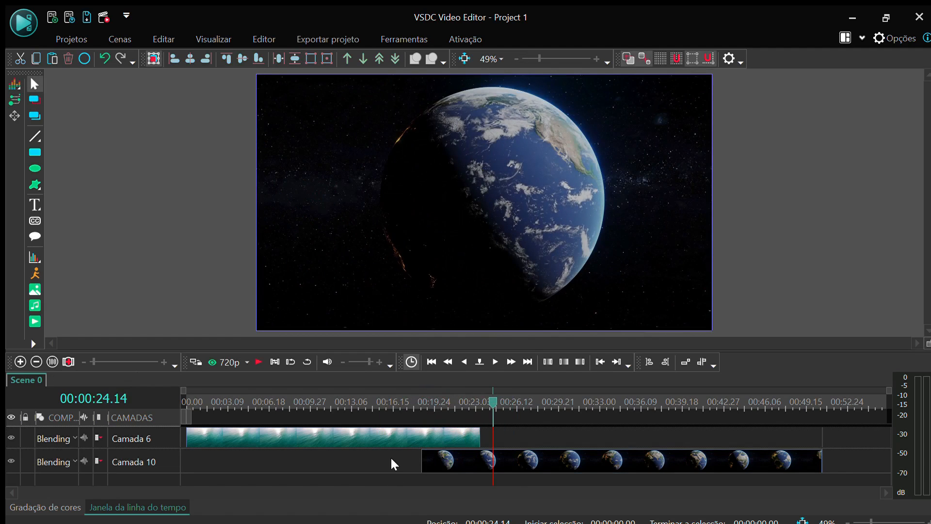
# Open the properties of the page-turn transition inside the sea clip and set its mode to Modo avançado.
pyautogui.click(415, 437)
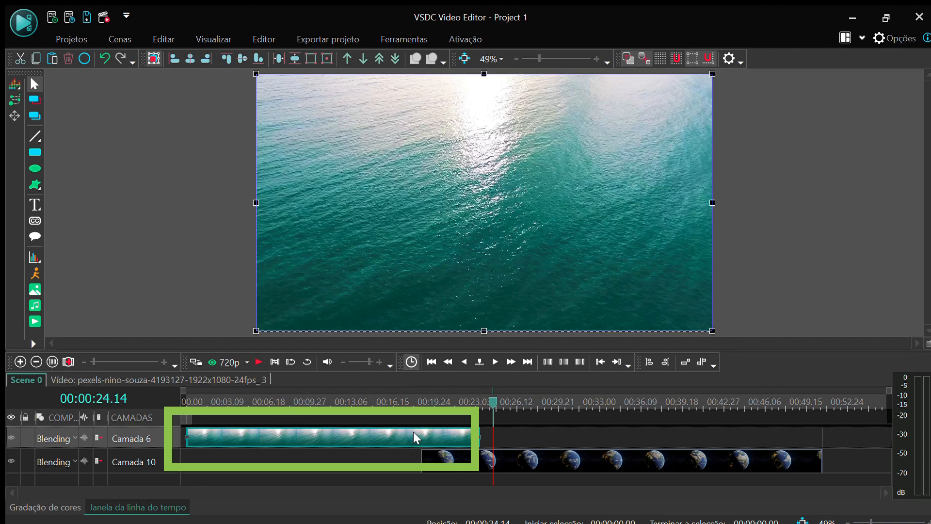
pyautogui.doubleClick(414, 432)
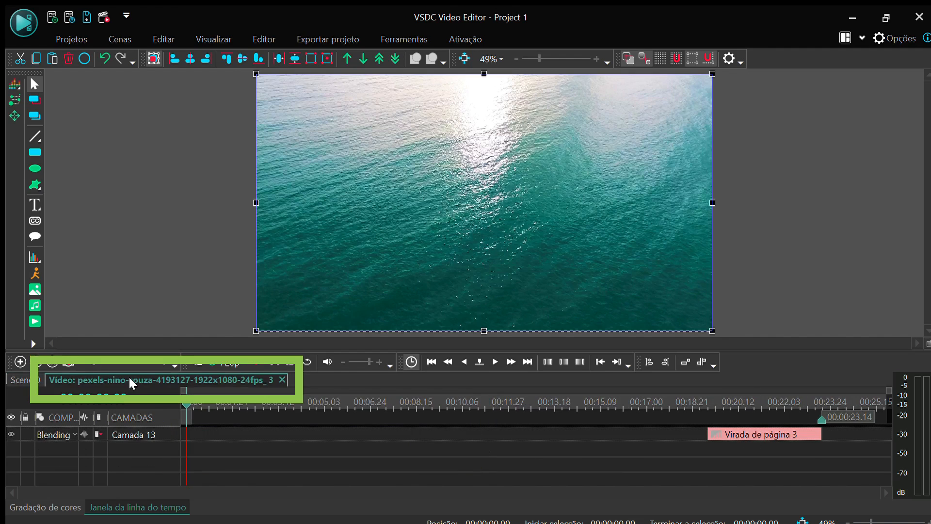
pyautogui.doubleClick(770, 439)
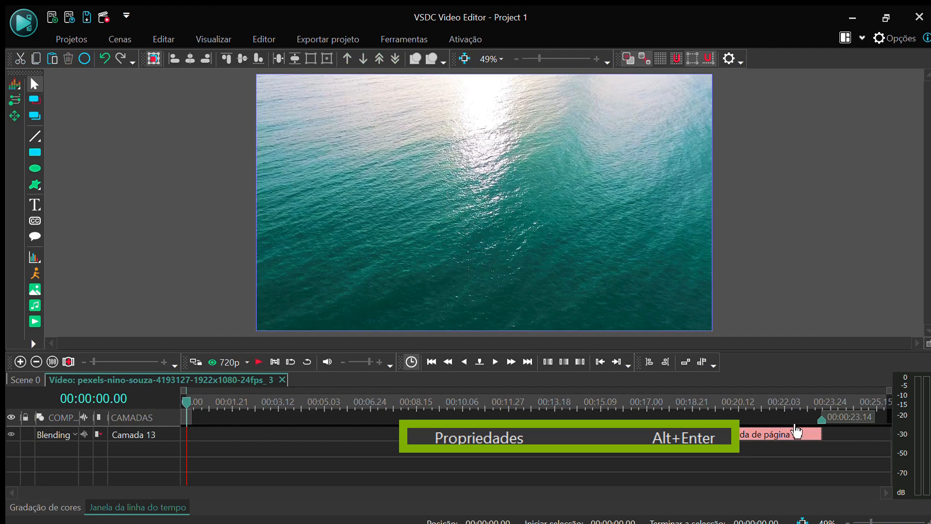
pyautogui.rightClick(794, 432)
pyautogui.click(790, 400)
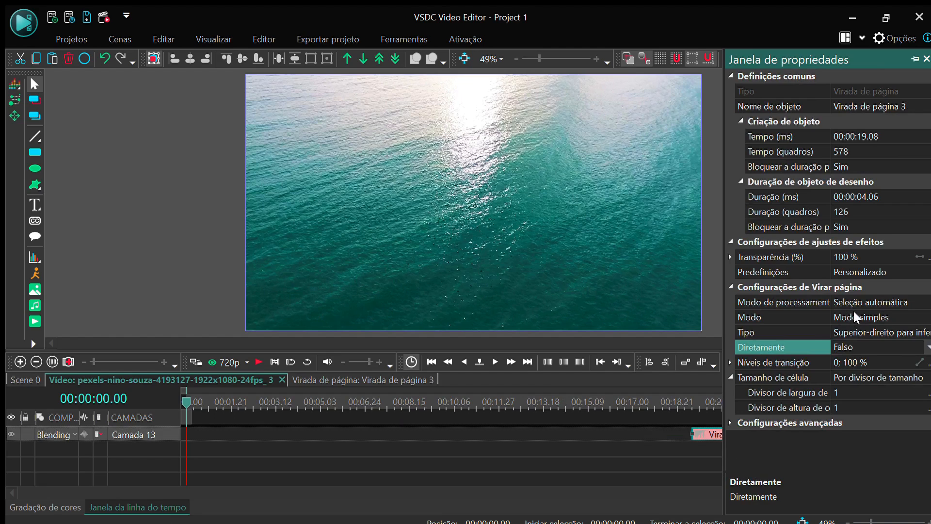
pyautogui.click(868, 317)
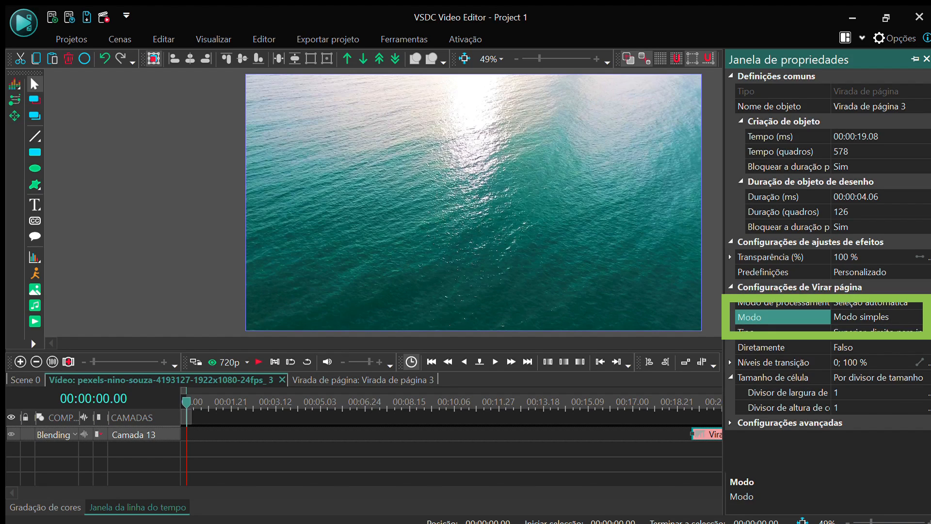
pyautogui.click(898, 343)
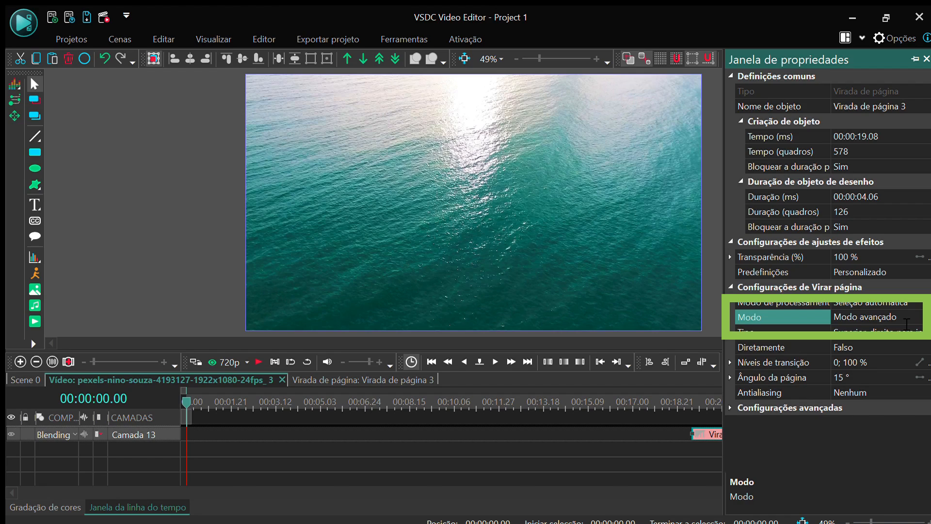
# Close the properties and play the advanced page turn from 00:00:19.00.
pyautogui.click(926, 59)
pyautogui.click(701, 401)
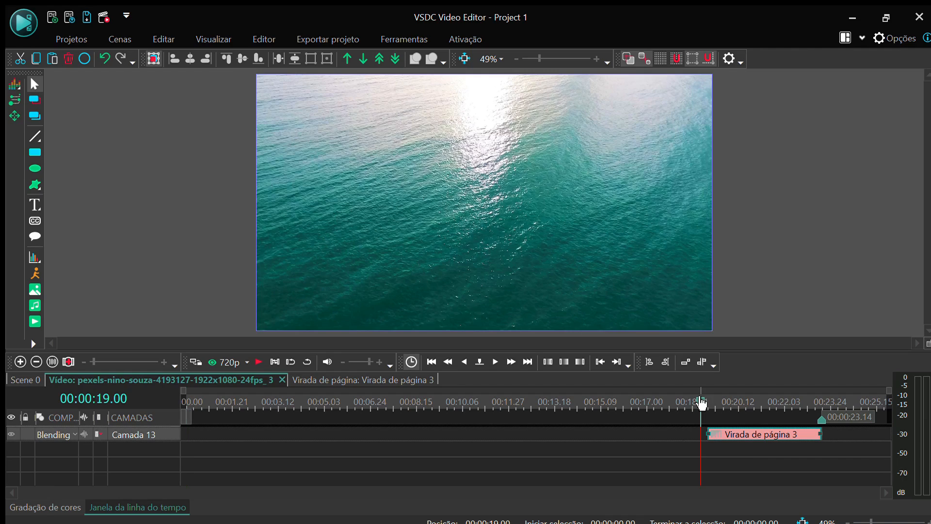
pyautogui.press('space')
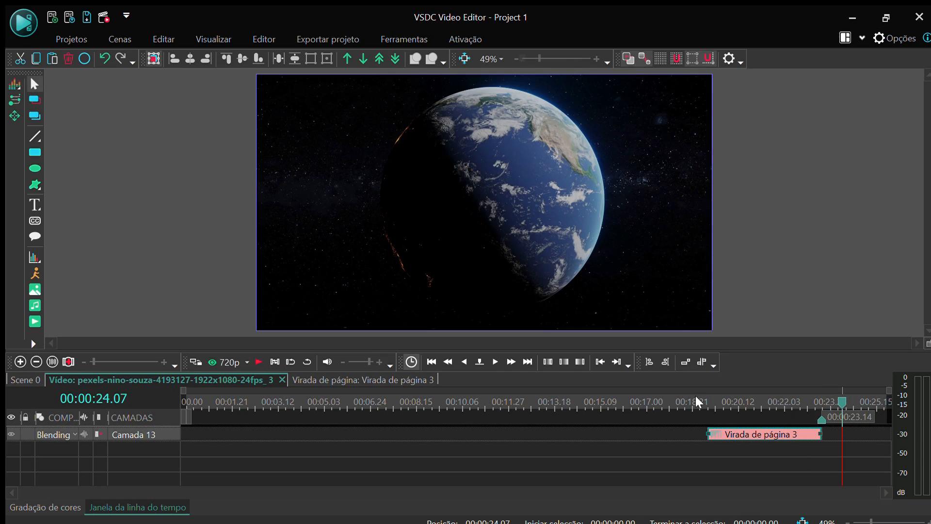
pyautogui.click(701, 402)
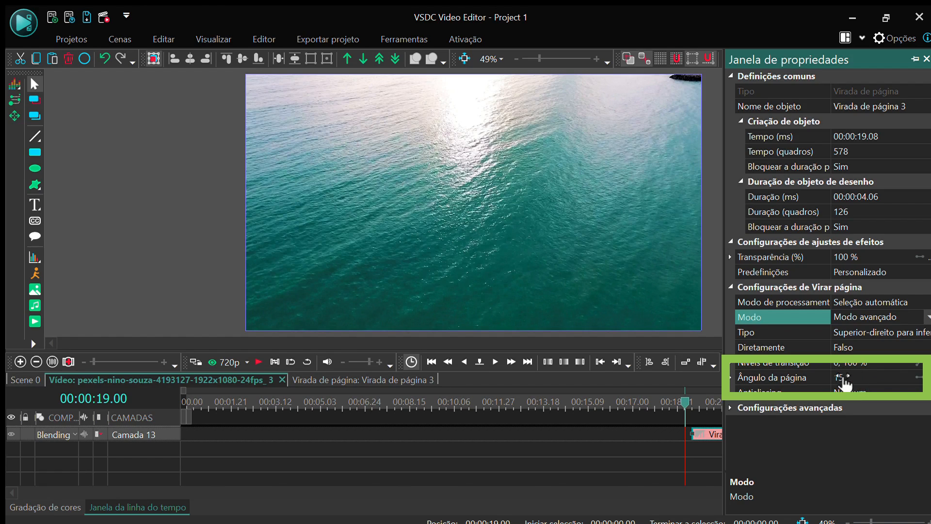
# Set the page angle (Ângulo da página) of the sea clip's transition to 29.4° and close the properties.
pyautogui.click(918, 379)
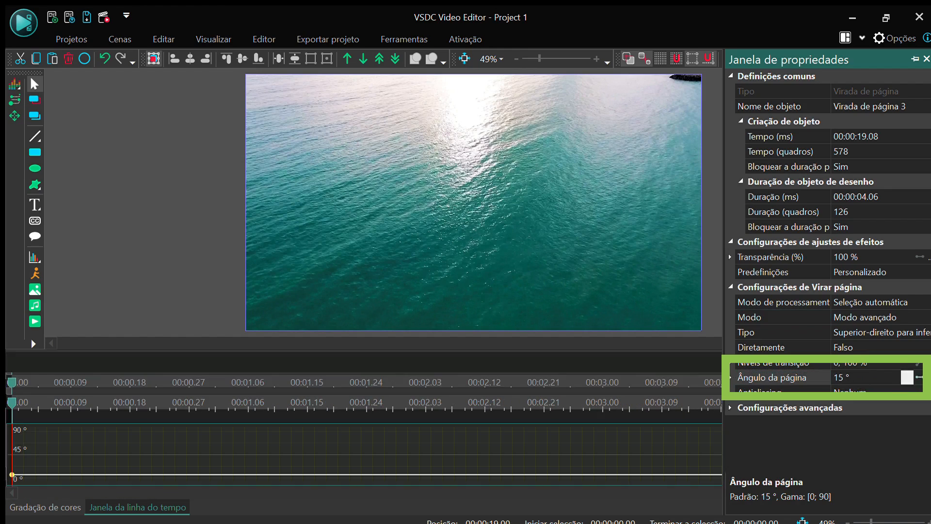
pyautogui.click(905, 372)
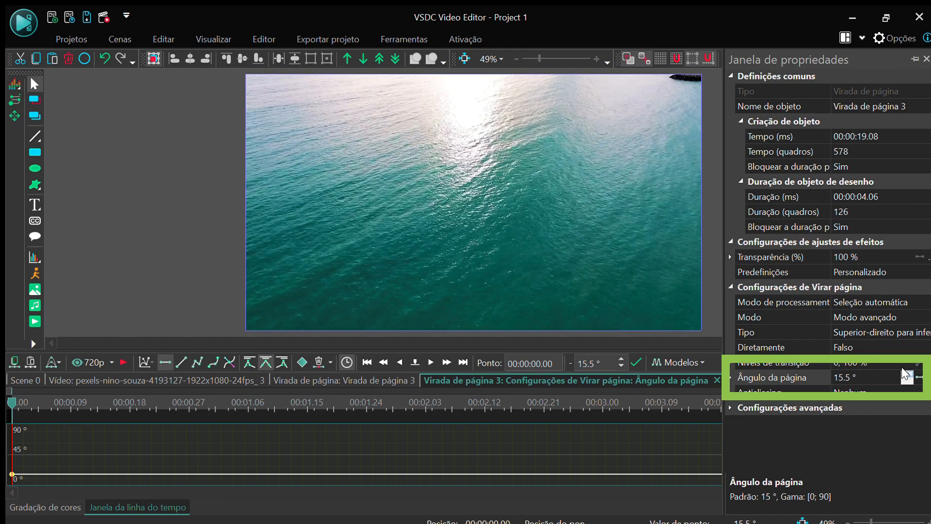
pyautogui.moveTo(905, 373); pyautogui.dragTo(905, 374)
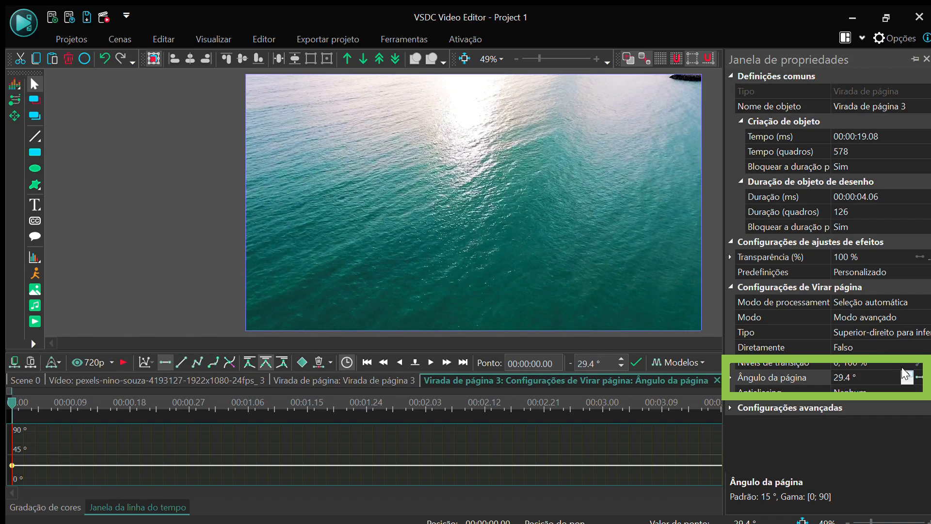
pyautogui.click(927, 59)
# Return to the sea clip's timeline and play the page turn with the new page angle.
pyautogui.click(333, 378)
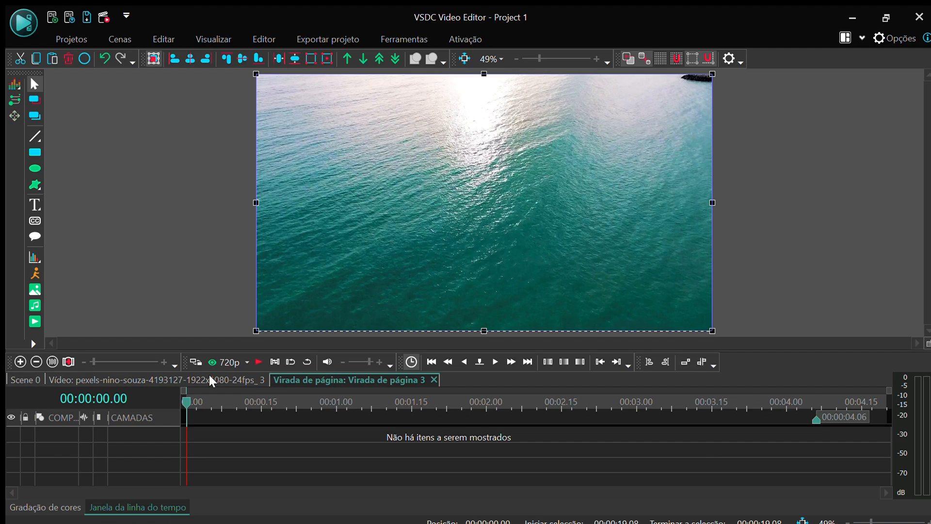
pyautogui.click(210, 377)
pyautogui.click(669, 395)
pyautogui.press('space')
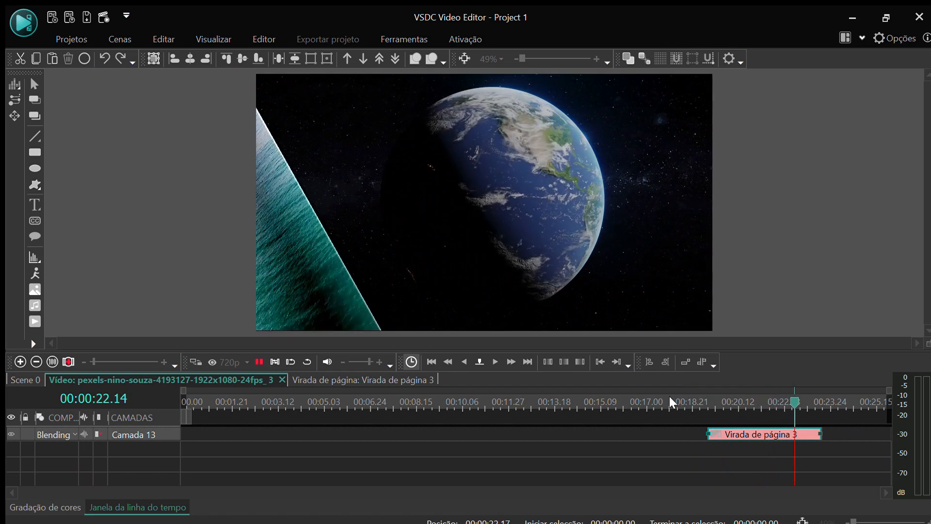
pyautogui.press('space')
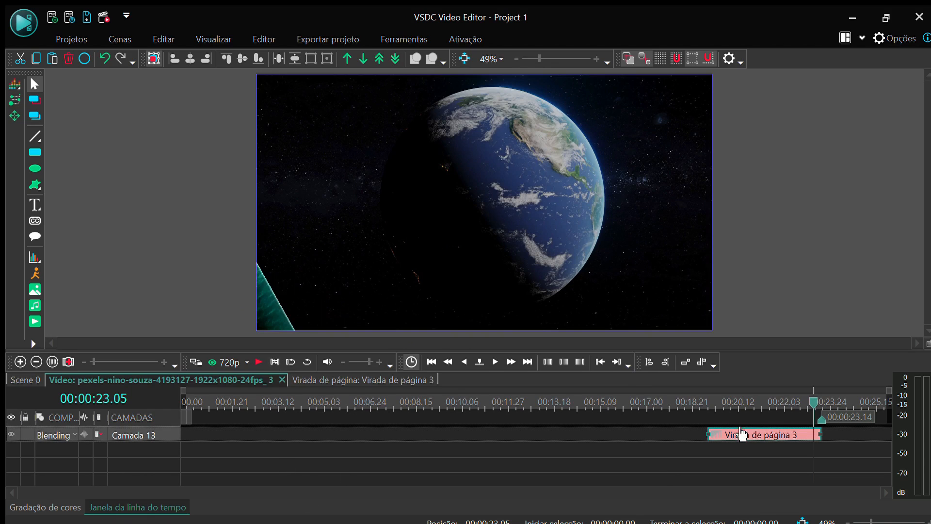
# Delete the page-turn transition from the sea clip and return to Scene 0.
pyautogui.press('Delete')
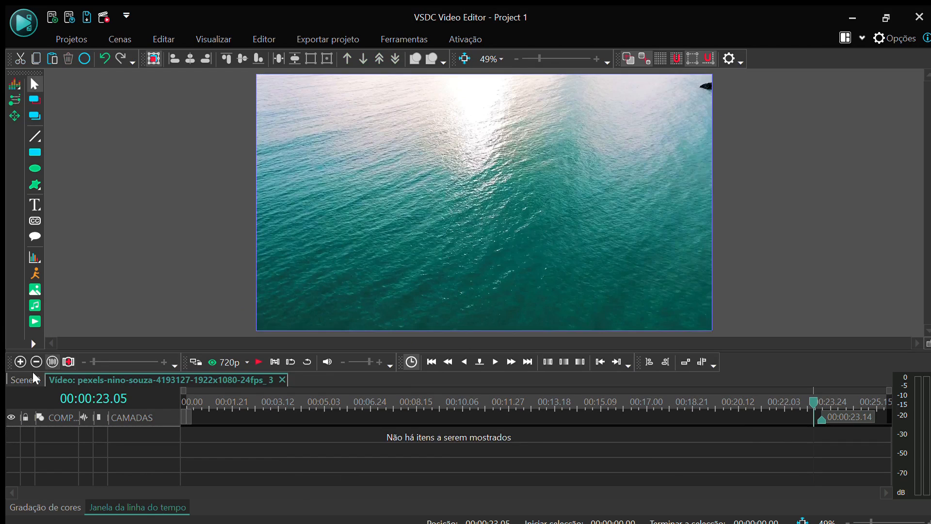
pyautogui.click(35, 378)
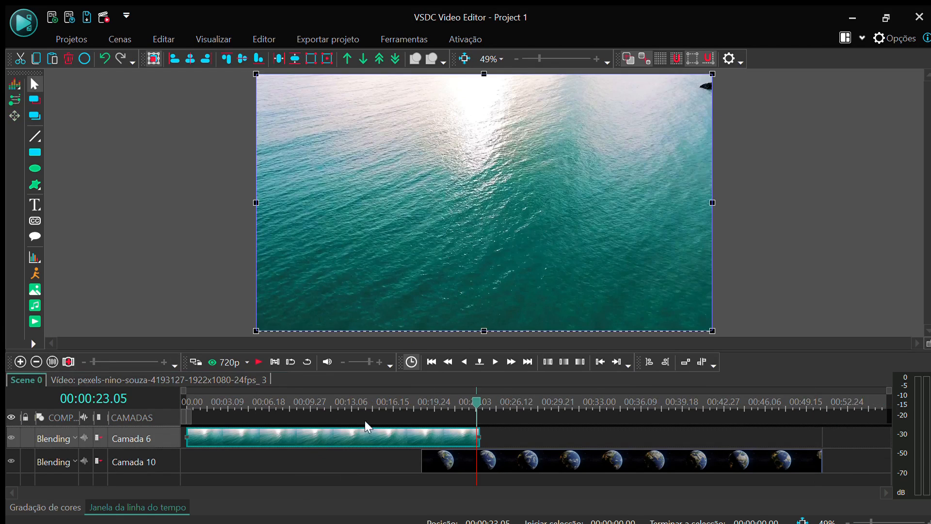
# Place the Earth clip on a new layer above the sea clip, starting at about 20 seconds to overlap its end.
pyautogui.moveTo(568, 458); pyautogui.dragTo(648, 437)
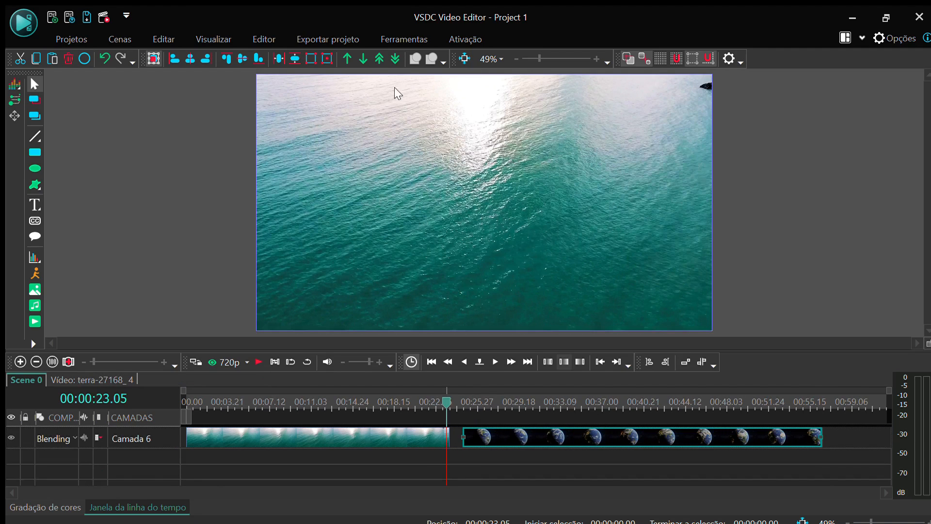
pyautogui.click(357, 56)
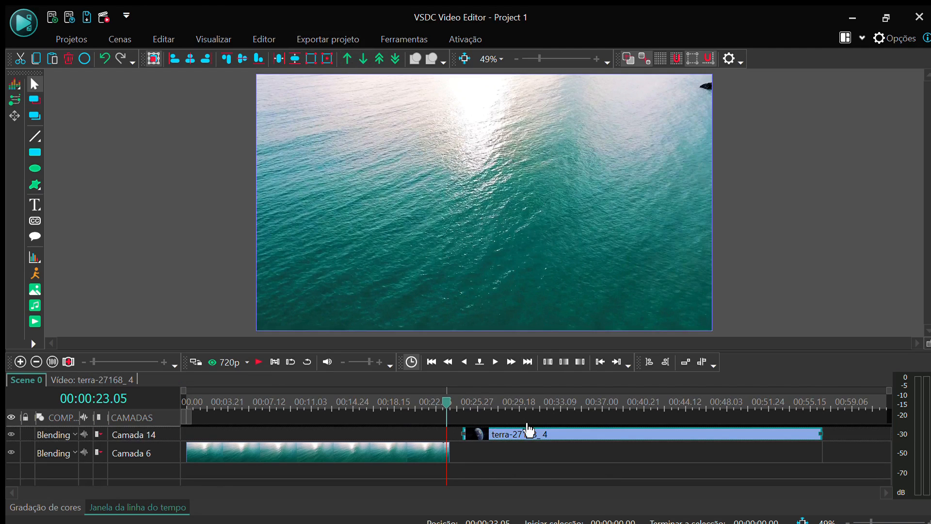
pyautogui.moveTo(497, 445); pyautogui.dragTo(451, 426)
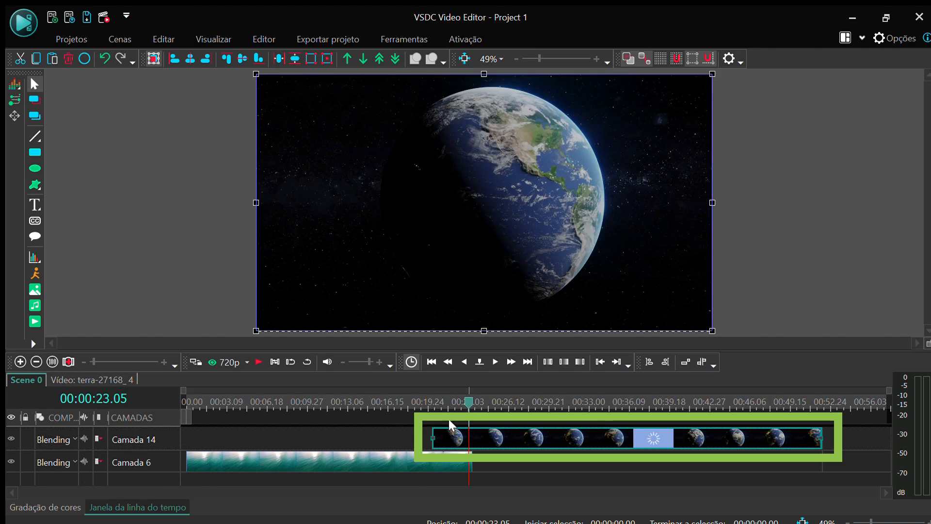
# Play the scene from just before the Earth clip starts to check the overlap.
pyautogui.click(420, 399)
pyautogui.press('space')
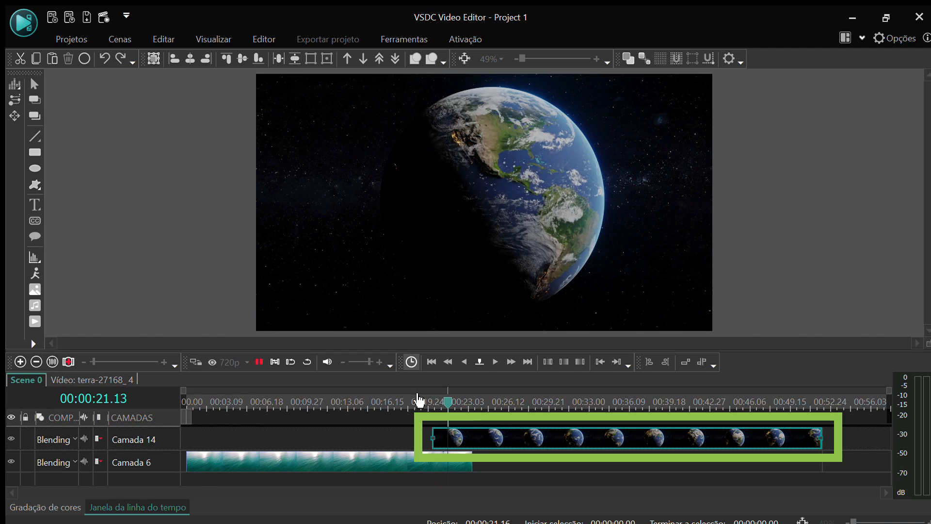
pyautogui.press('space')
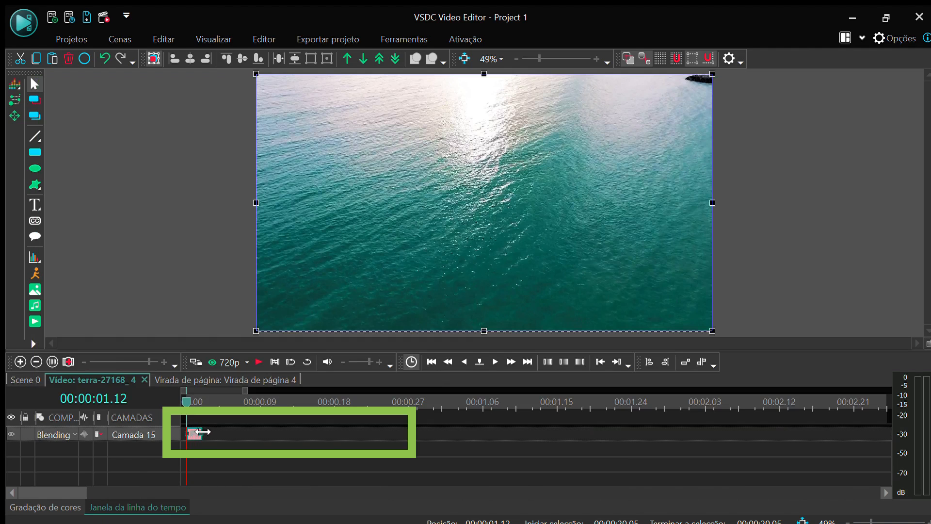
# Lengthen the page-turn transition at the start of the Earth clip to about one second and return to Scene 0.
pyautogui.moveTo(203, 432); pyautogui.dragTo(388, 440)
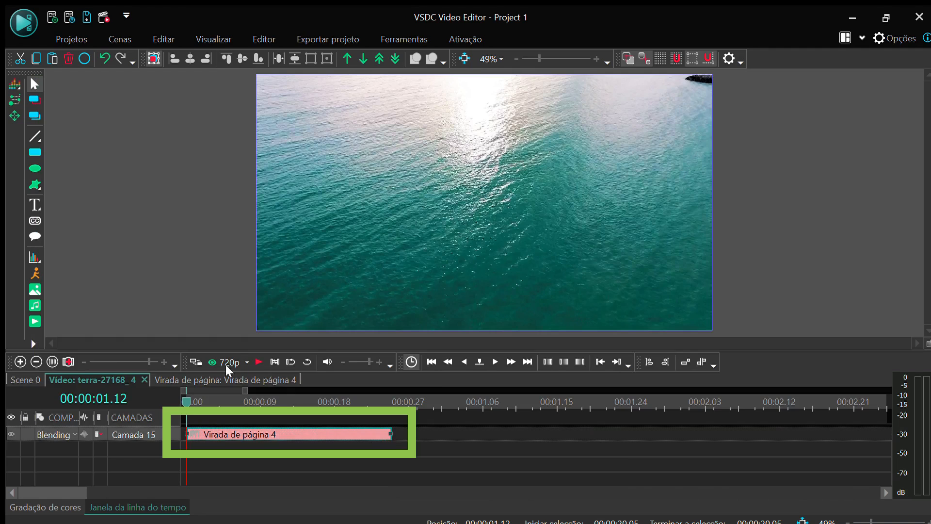
pyautogui.moveTo(149, 361); pyautogui.dragTo(97, 362)
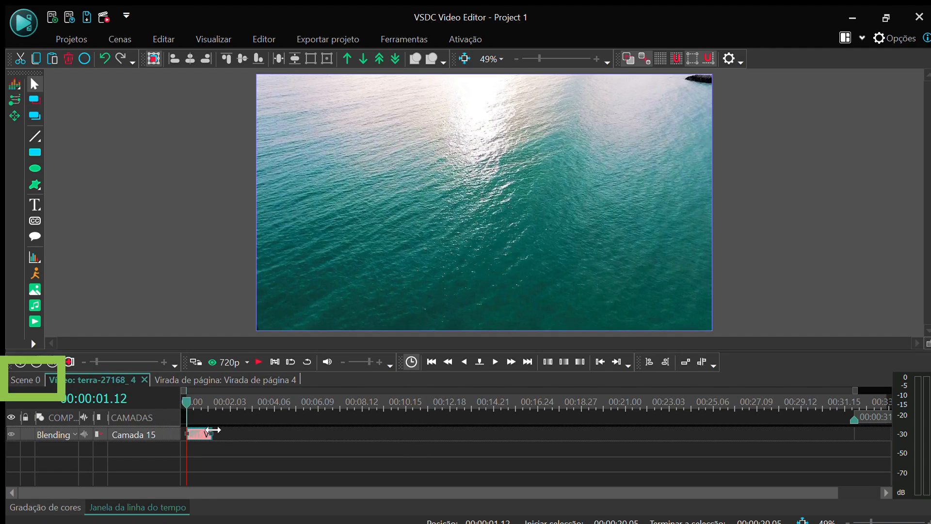
pyautogui.click(32, 382)
# Play the page turn into the Earth clip from 00:00:18.21 in Scene 0.
pyautogui.click(415, 404)
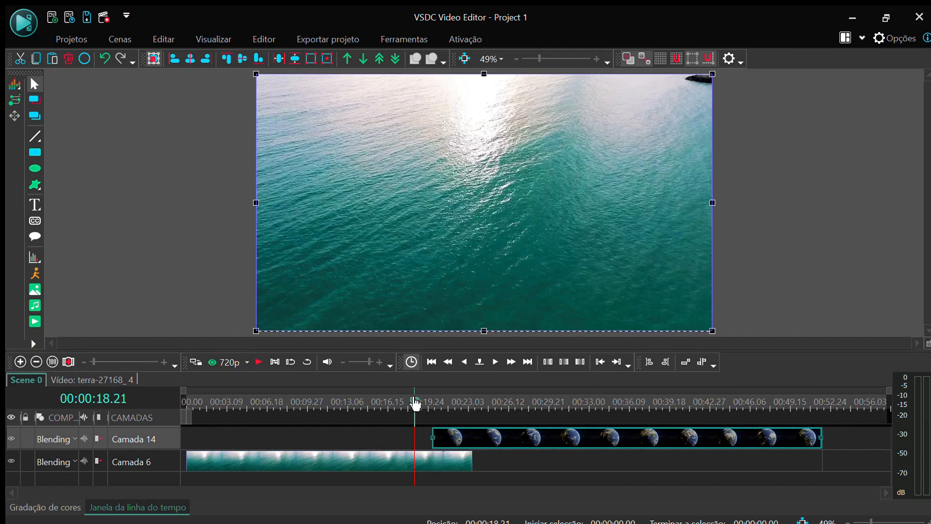
pyautogui.press('space')
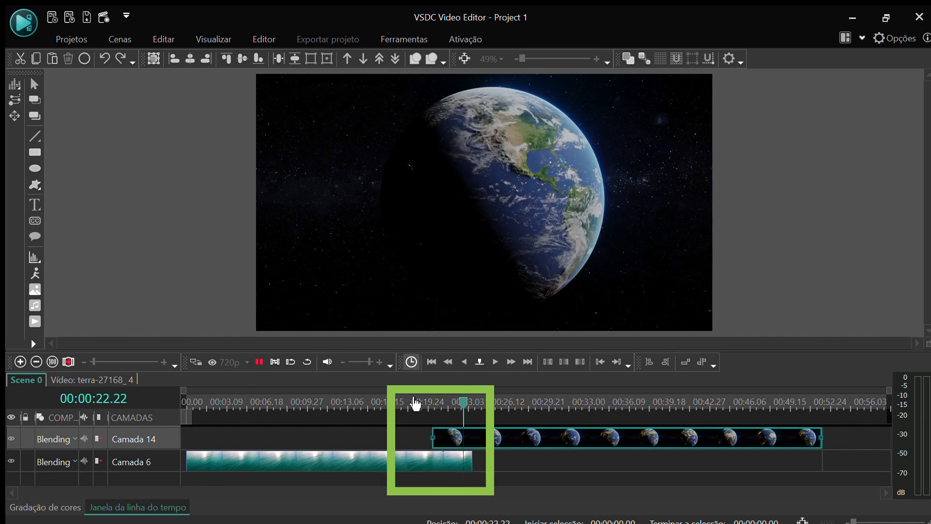
pyautogui.press('space')
pyautogui.press('space')
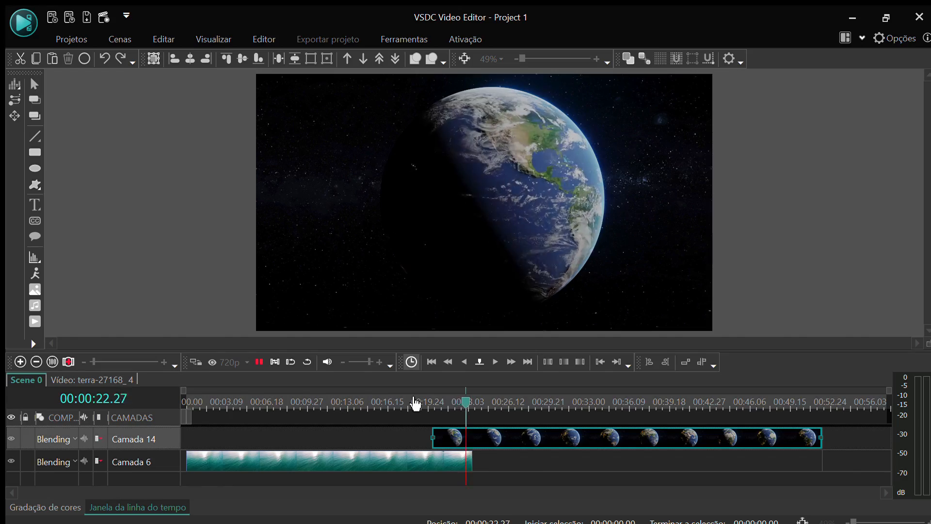
pyautogui.press('space')
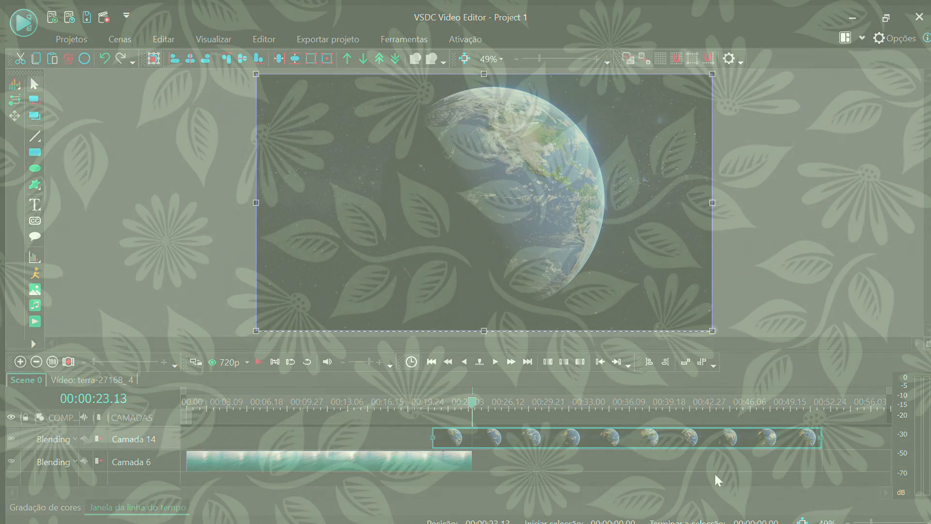